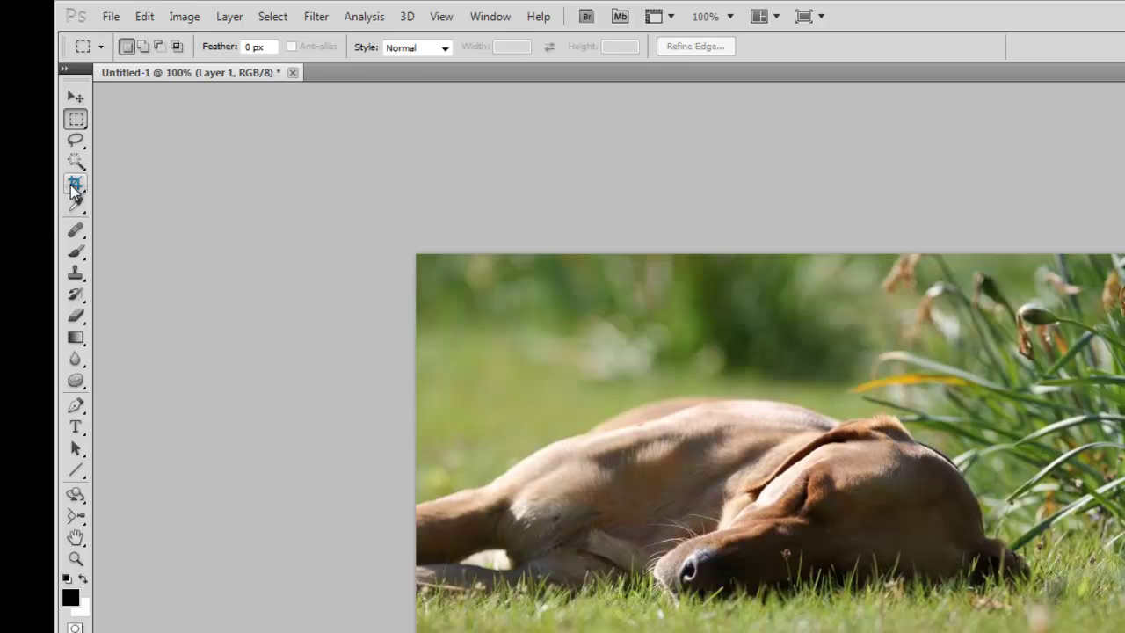
Crop the dog photo to trim the bottom grass strip and a sliver on the right
click(75, 186)
drag(378, 230, 994, 628)
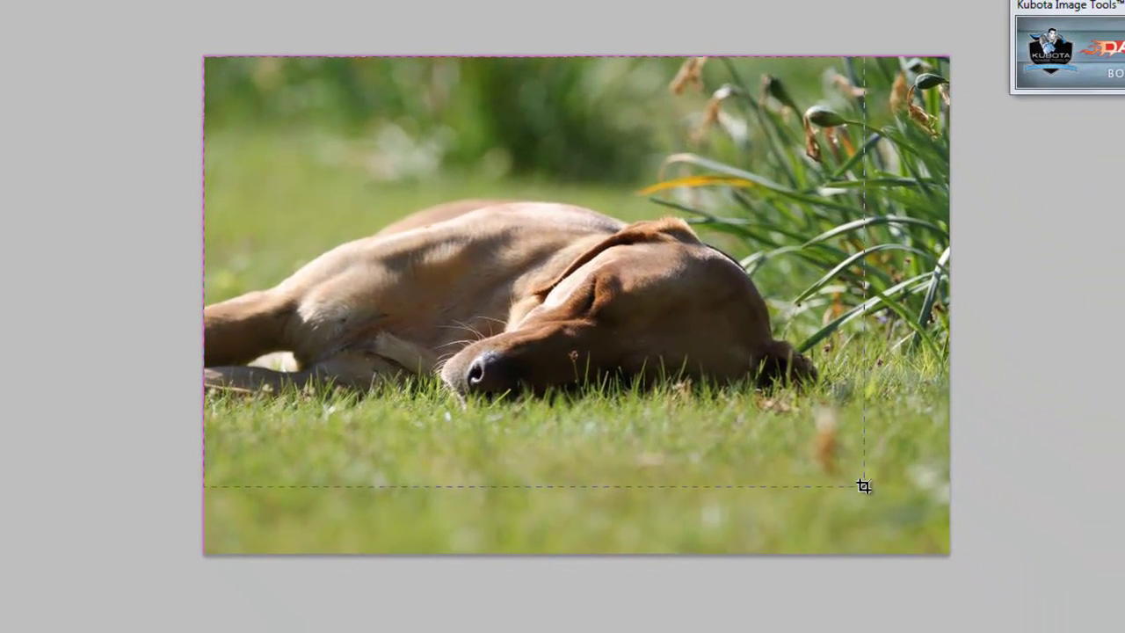
drag(864, 486, 870, 486)
drag(869, 486, 873, 486)
key(Return)
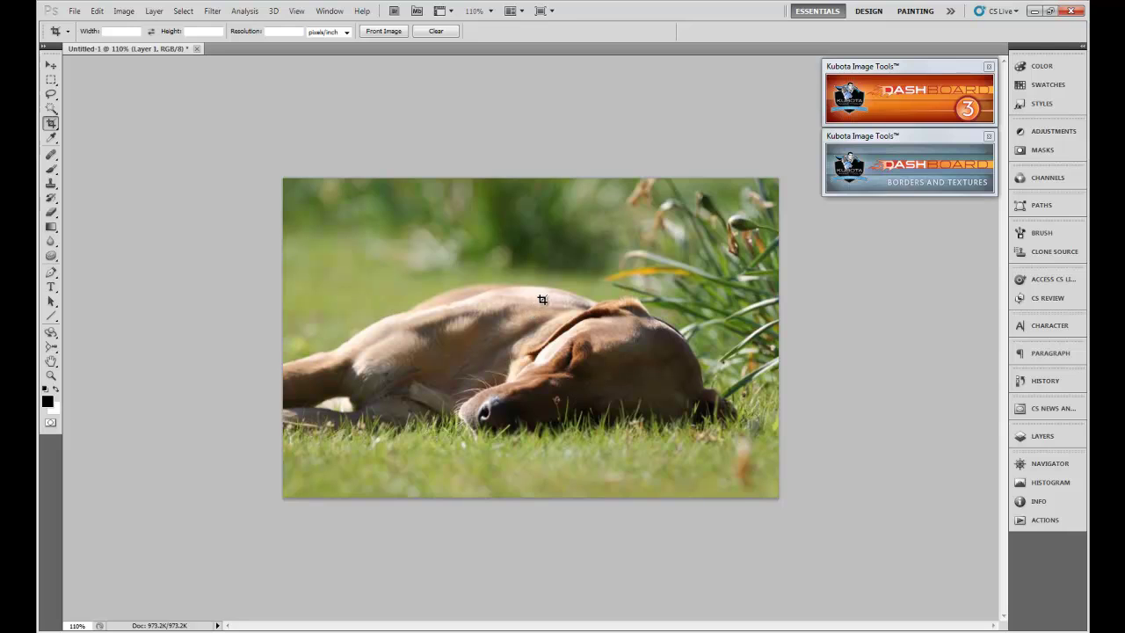
scroll(541, 300, up, 3)
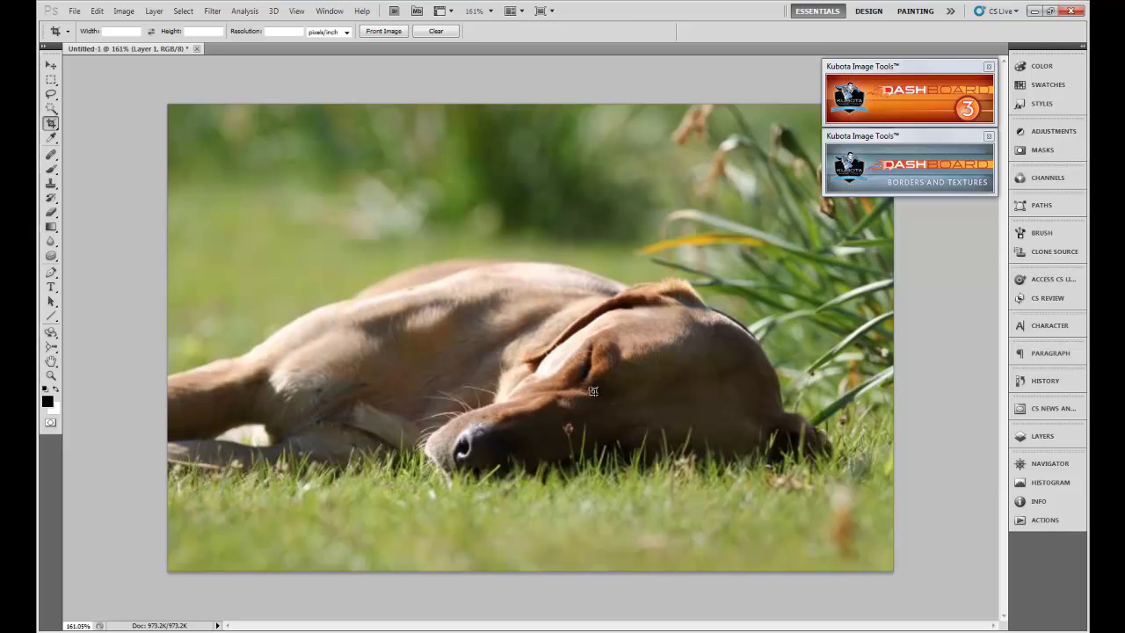
scroll(593, 390, down, 1)
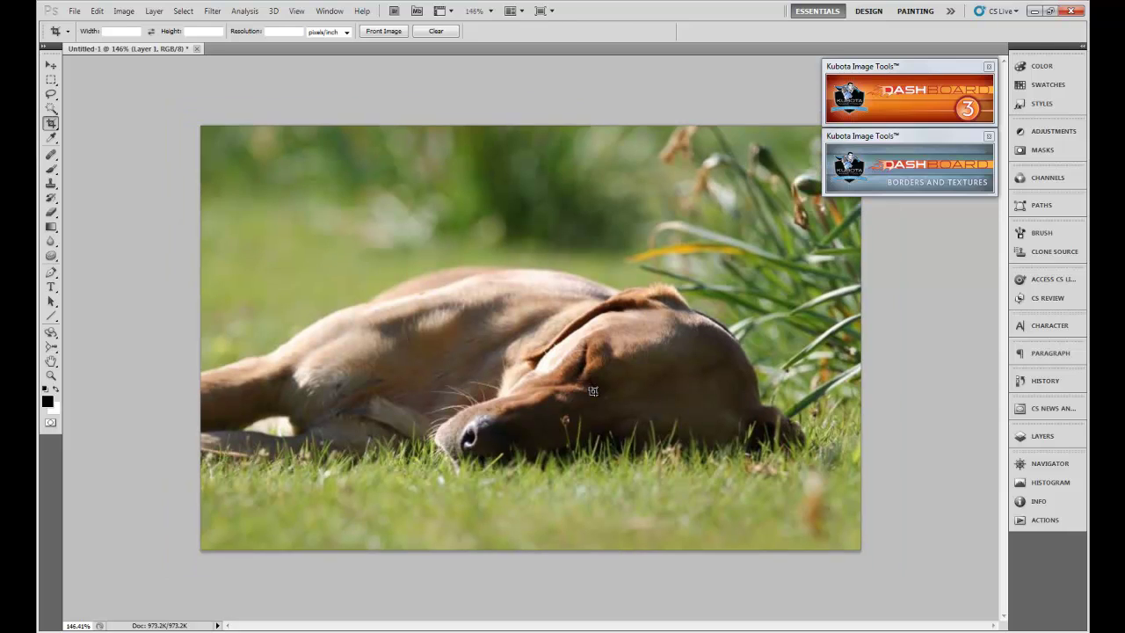
scroll(446, 284, down, 2)
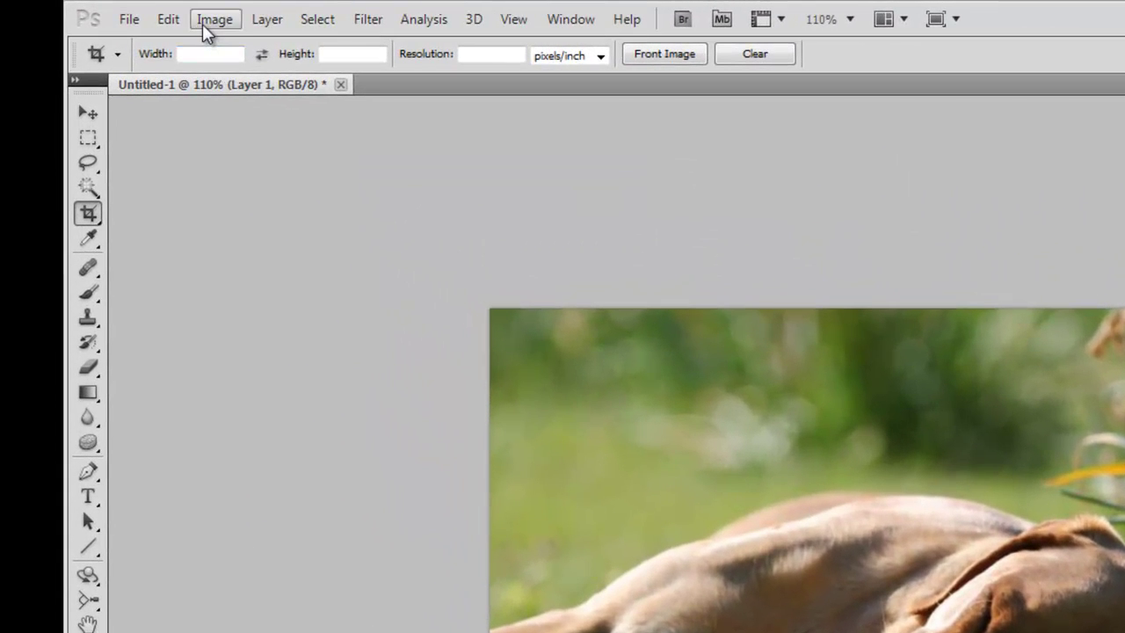
Apply Shadows/Highlights with Shadows Amount 12% and Highlights Amount 6%, comparing with Preview
click(202, 24)
mouse_move(143, 43)
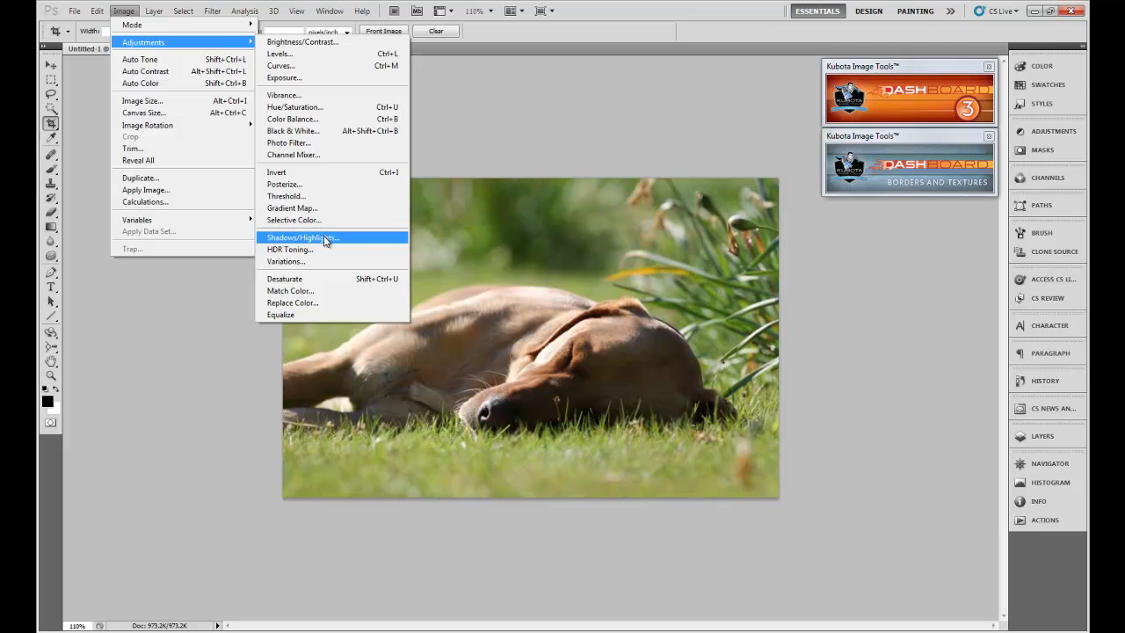
click(325, 240)
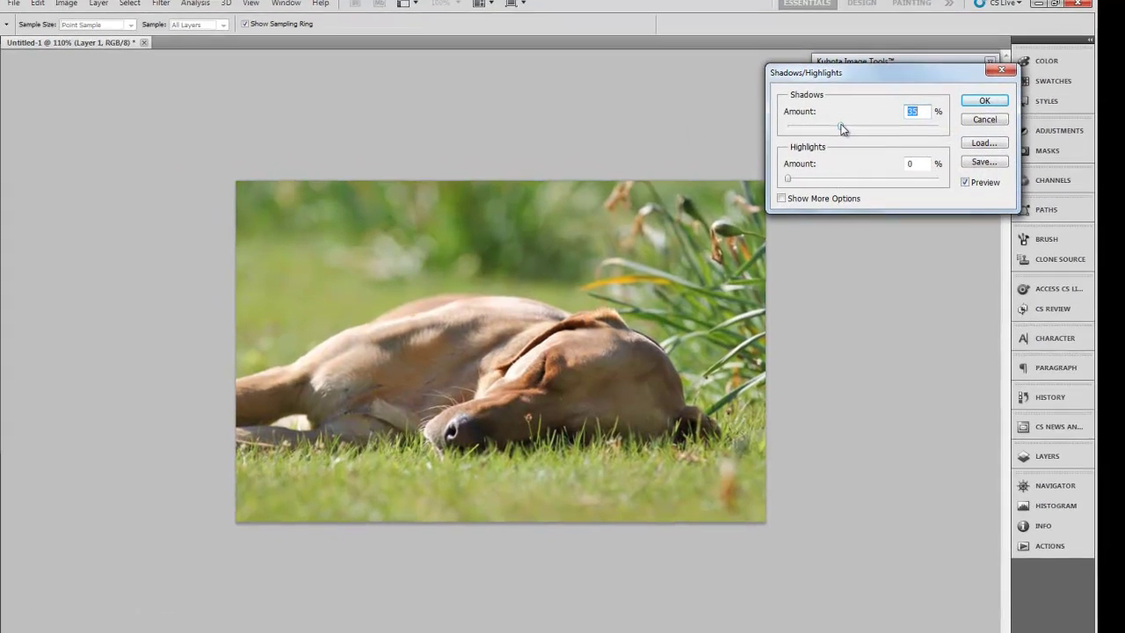
drag(848, 127, 768, 125)
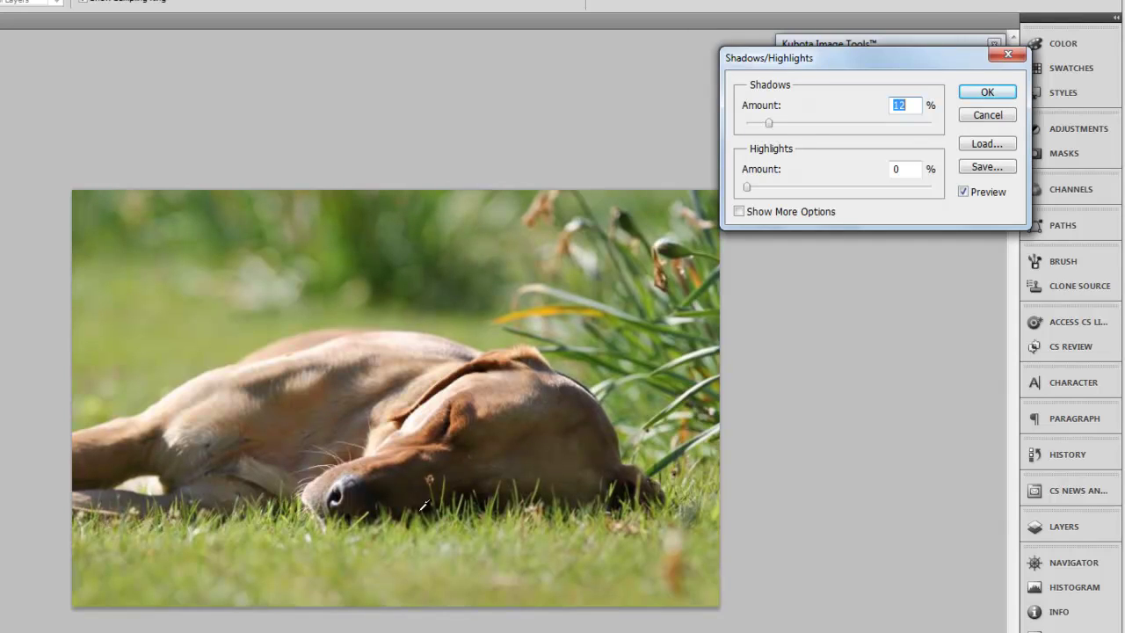
click(749, 190)
drag(755, 187, 758, 186)
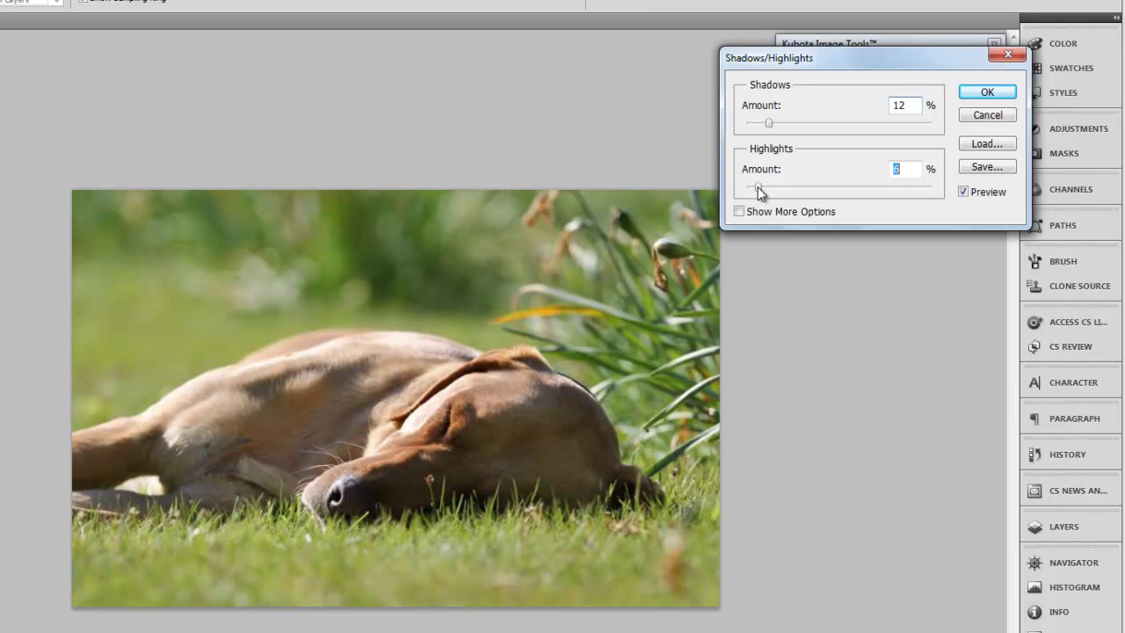
click(769, 125)
click(980, 192)
click(980, 192)
click(976, 95)
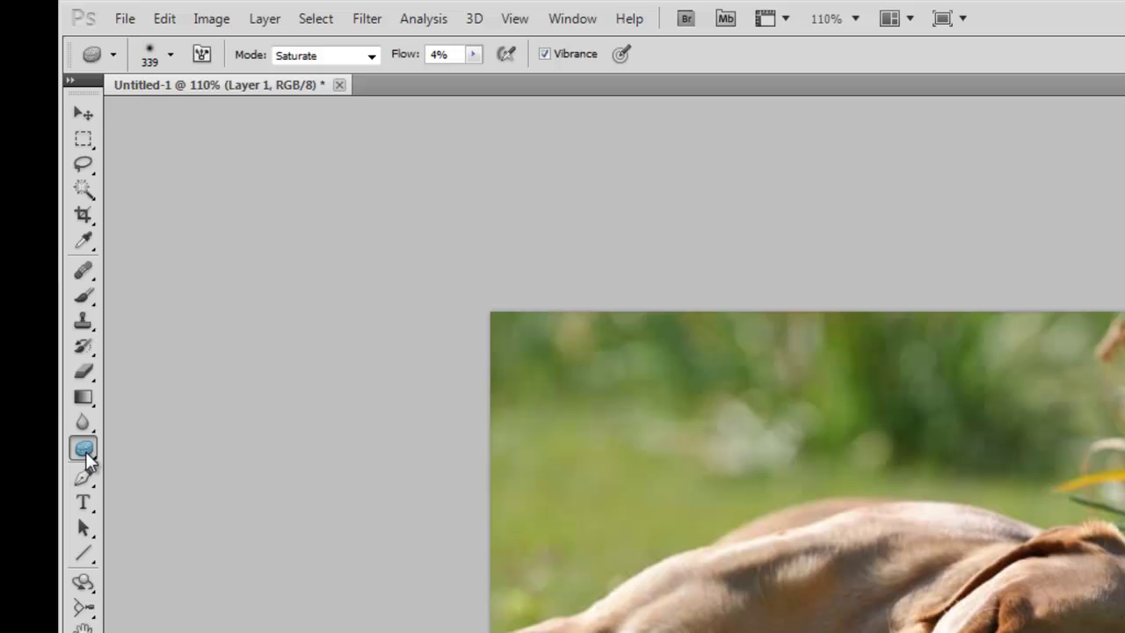
Pick the Sponge tool in Saturate mode to make the grass and greenery more vivid
right_click(91, 452)
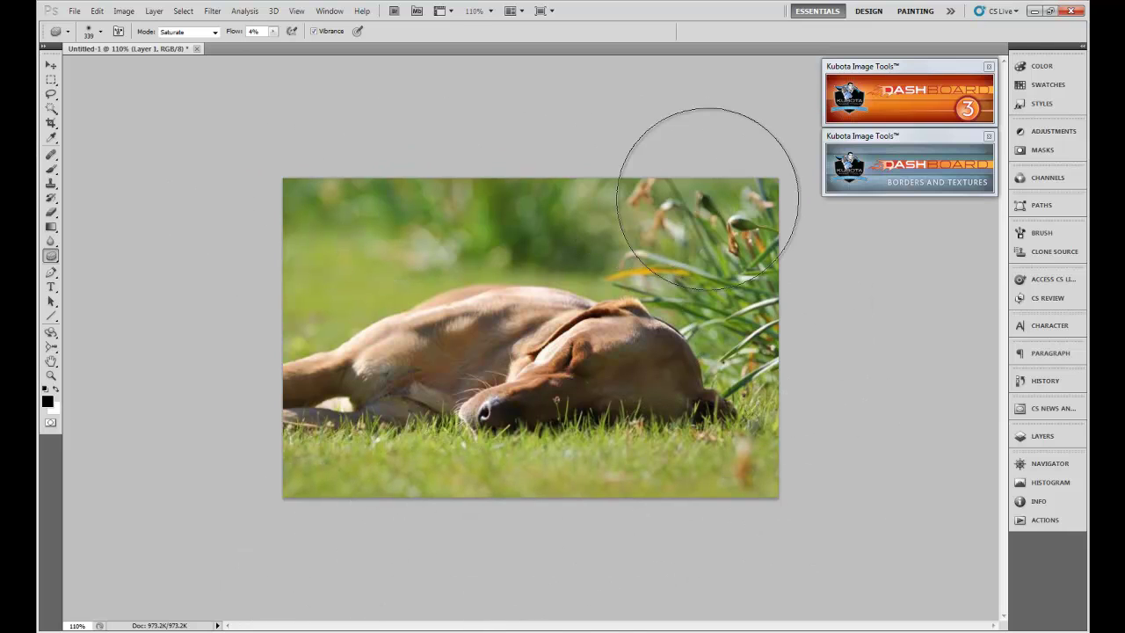
scroll(943, 437, down, 2)
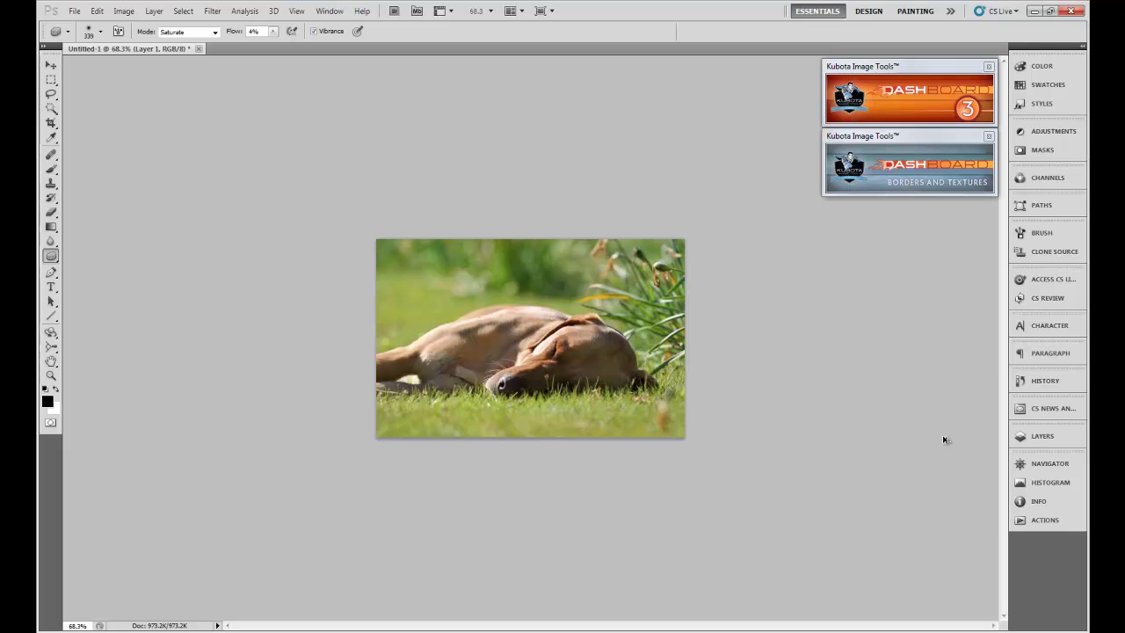
scroll(944, 440, up, 1)
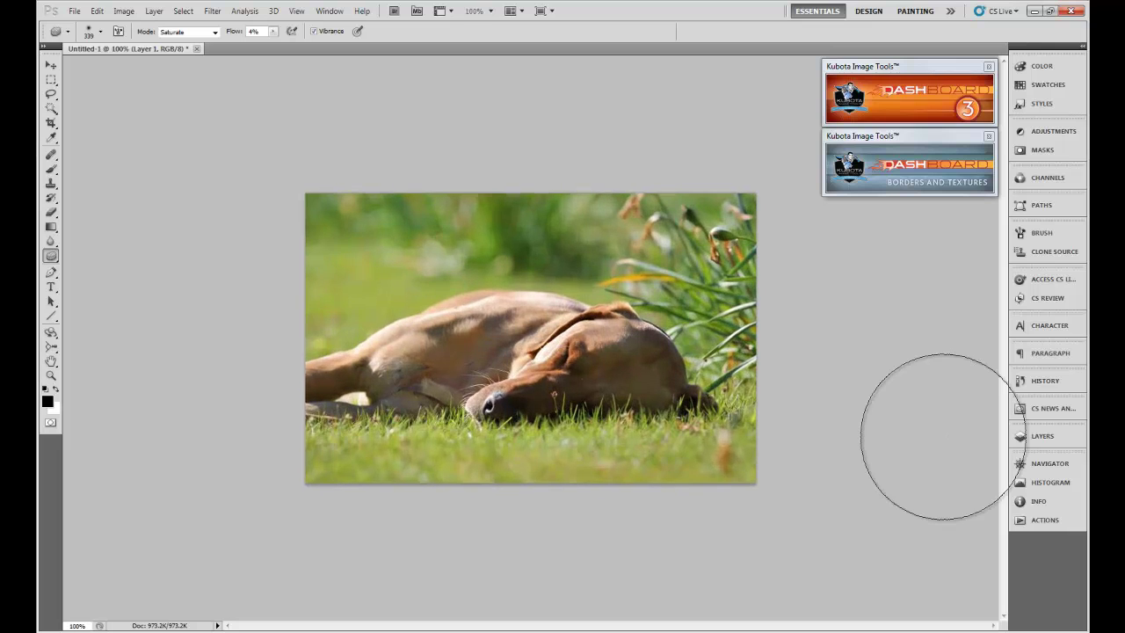
Switch to the Rectangular Marquee and zoom to about 314% on the dog's back
click(51, 82)
scroll(528, 345, up, 3)
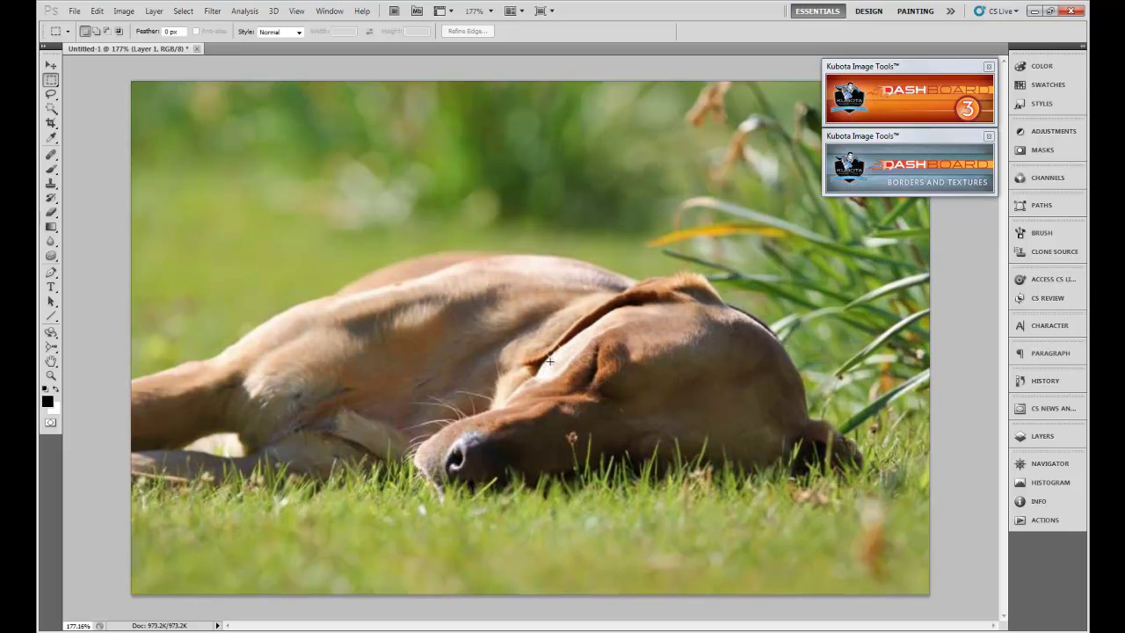
scroll(549, 367, up, 2)
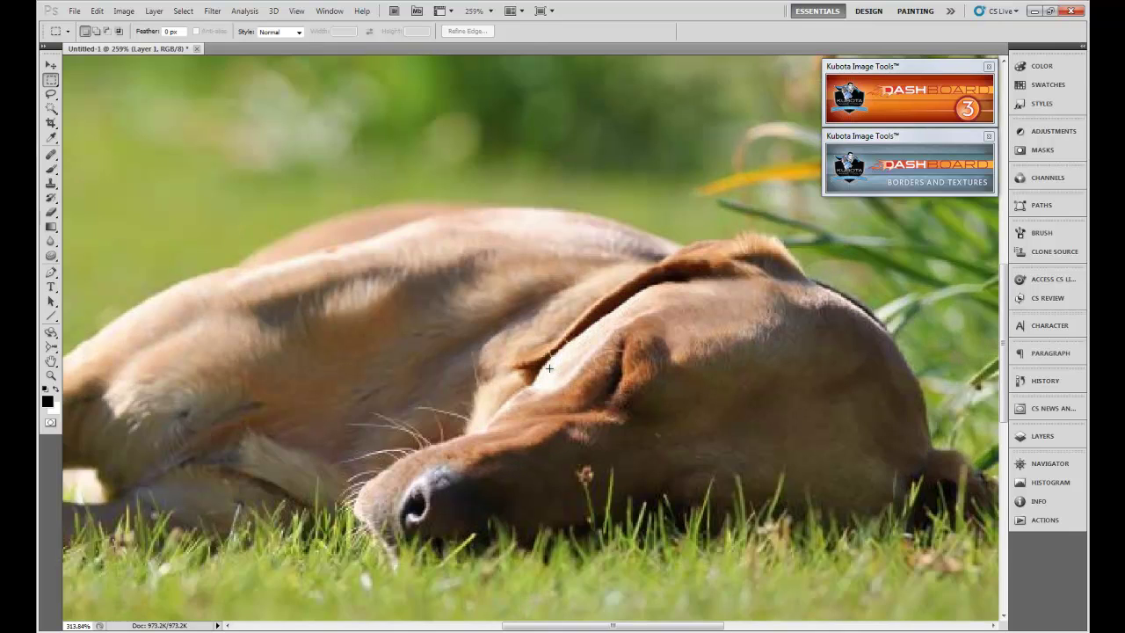
scroll(565, 355, up, 1)
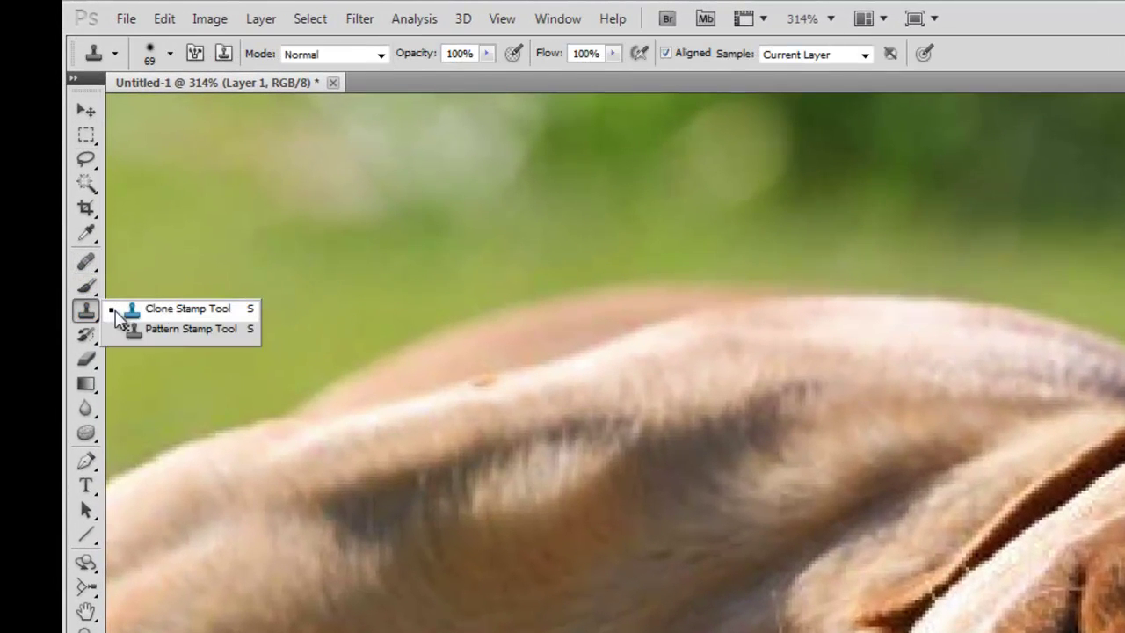
Select the Clone Stamp tool with a 15 px brush for retouching the bright fur
drag(88, 314, 145, 312)
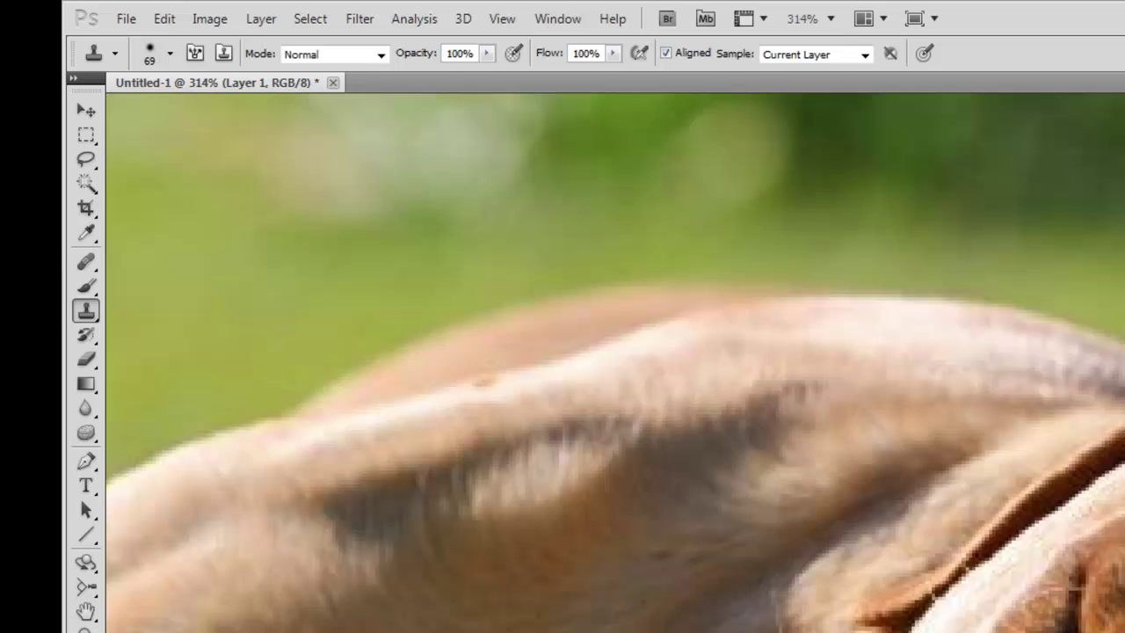
click(170, 54)
drag(123, 112, 110, 112)
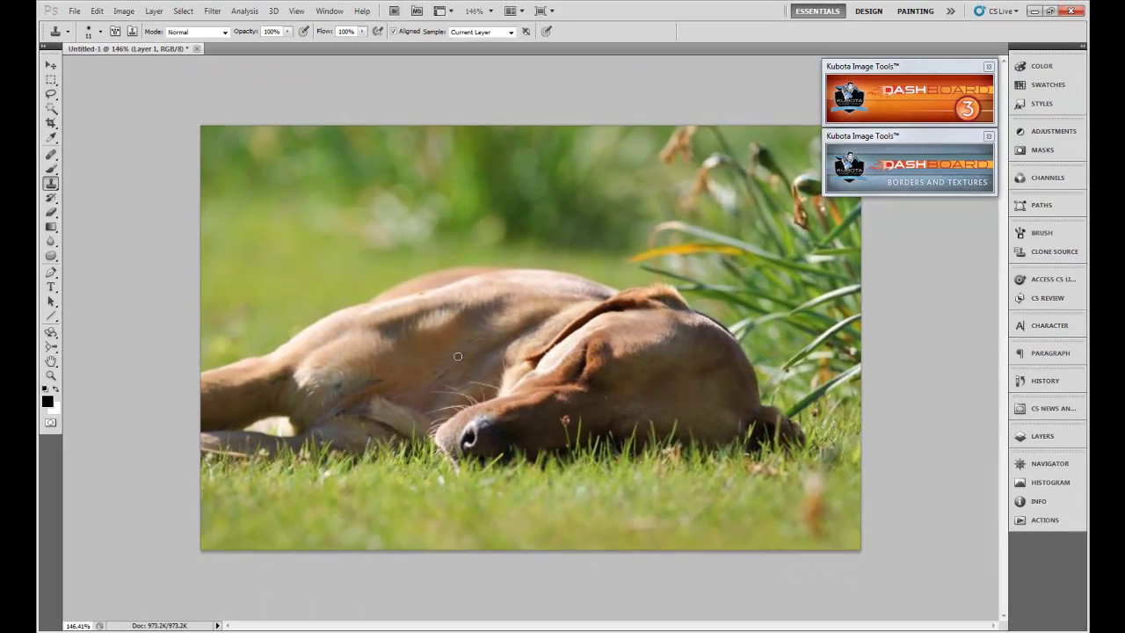
scroll(458, 356, down, 4)
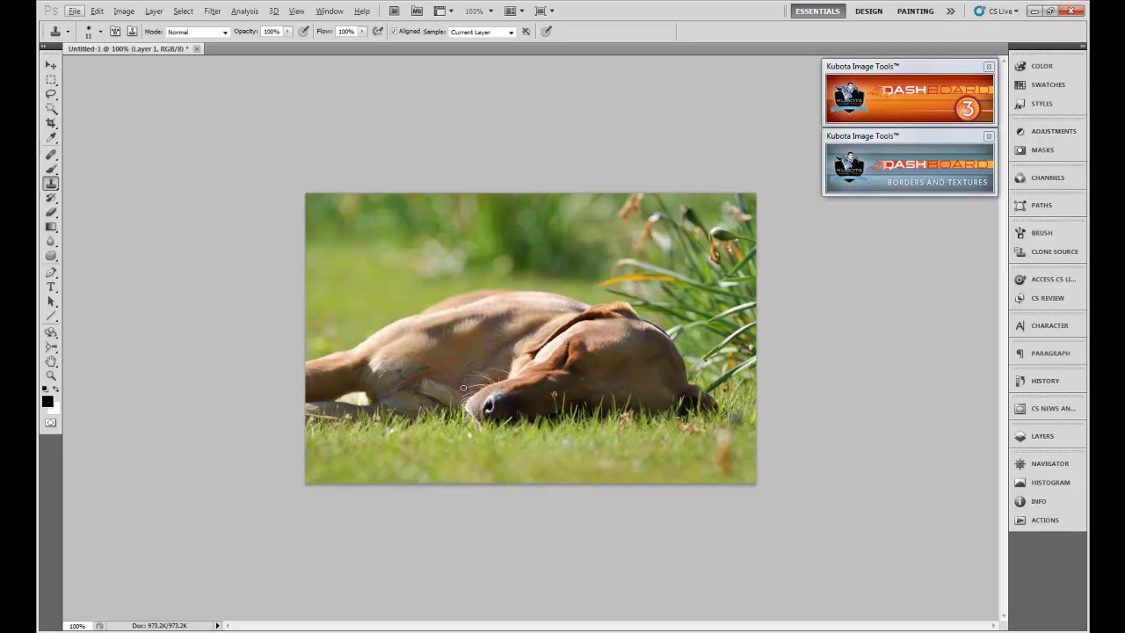
Switch to the Rectangular Marquee and zoom back out to view the whole dog photo
click(51, 80)
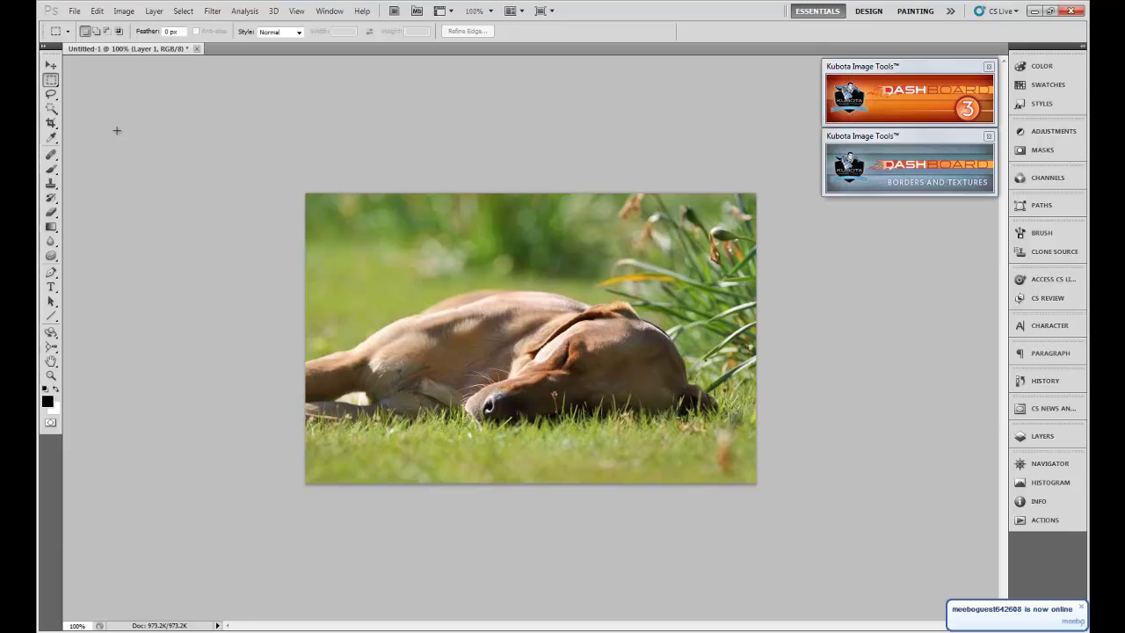
click(74, 10)
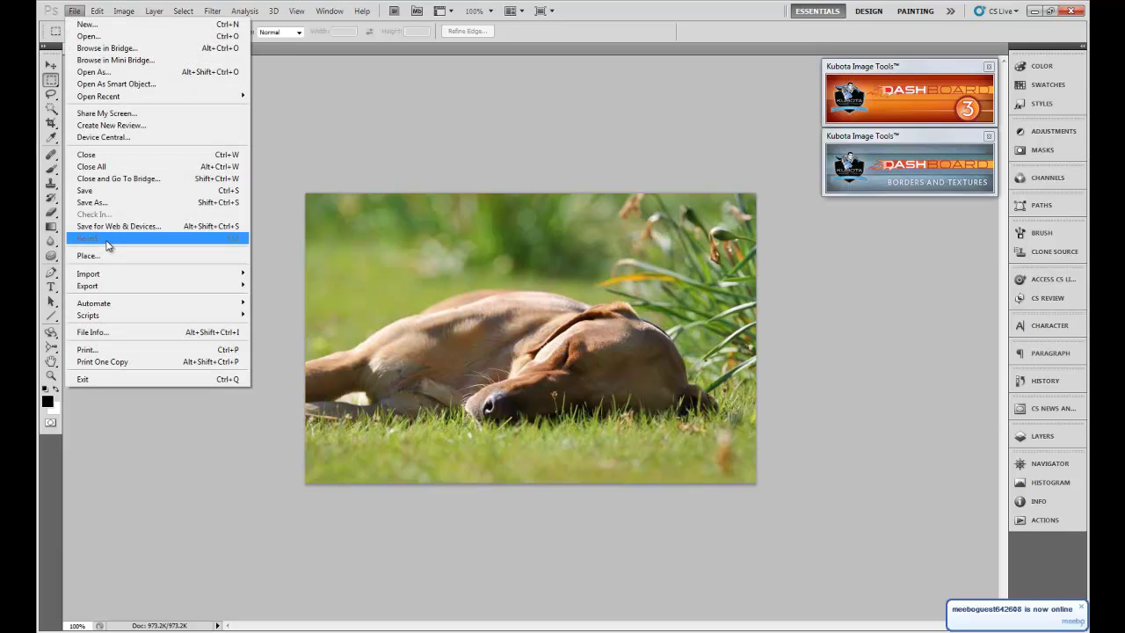
click(274, 130)
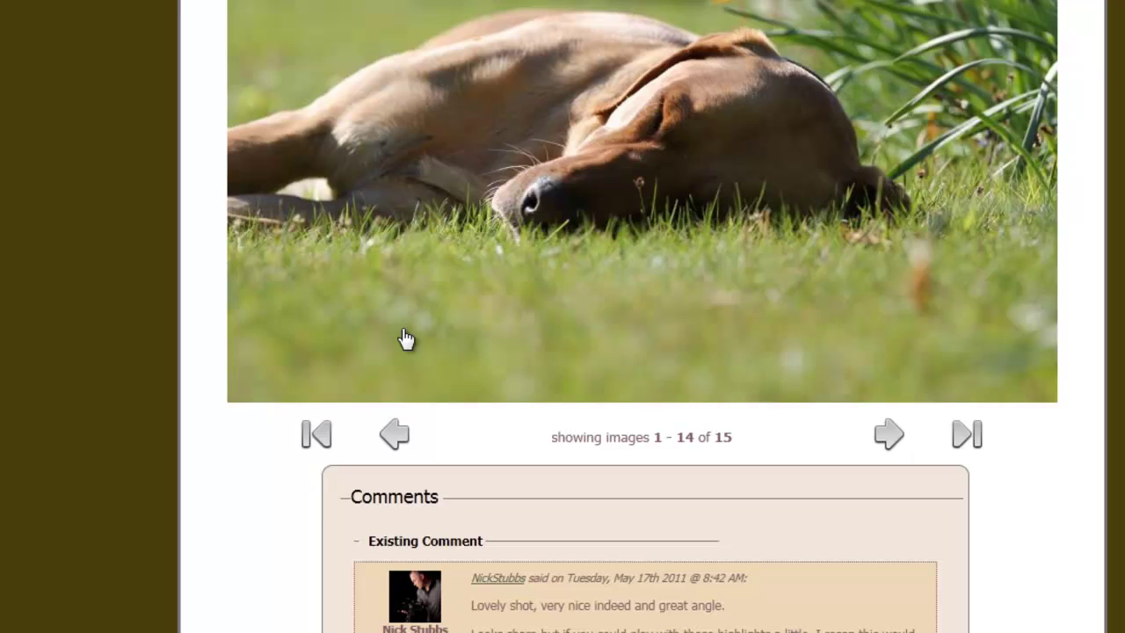
scroll(310, 306, up, 3)
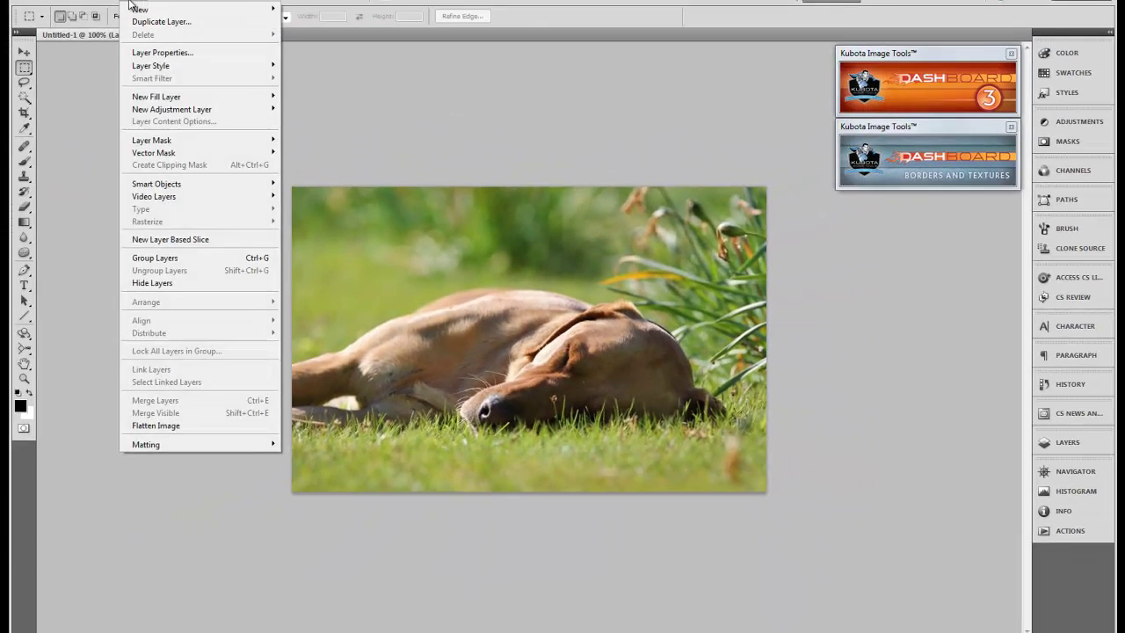
Flatten the dog photo into a single layer
click(176, 425)
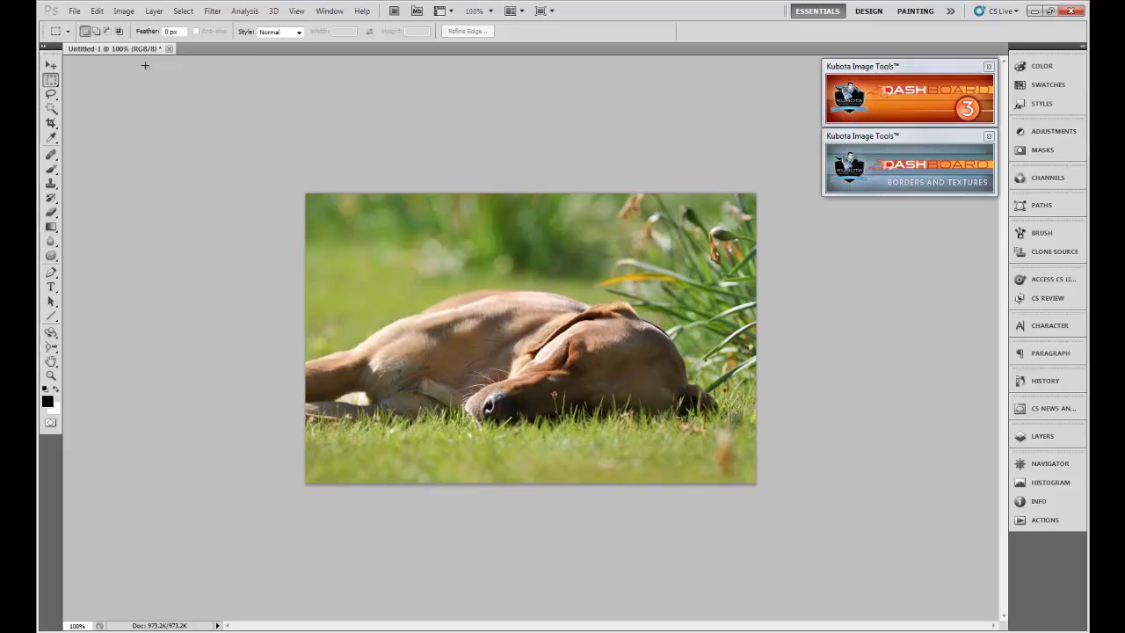
click(75, 10)
click(328, 30)
Apply a Levels adjustment to the flattened photo
click(123, 10)
mouse_move(144, 42)
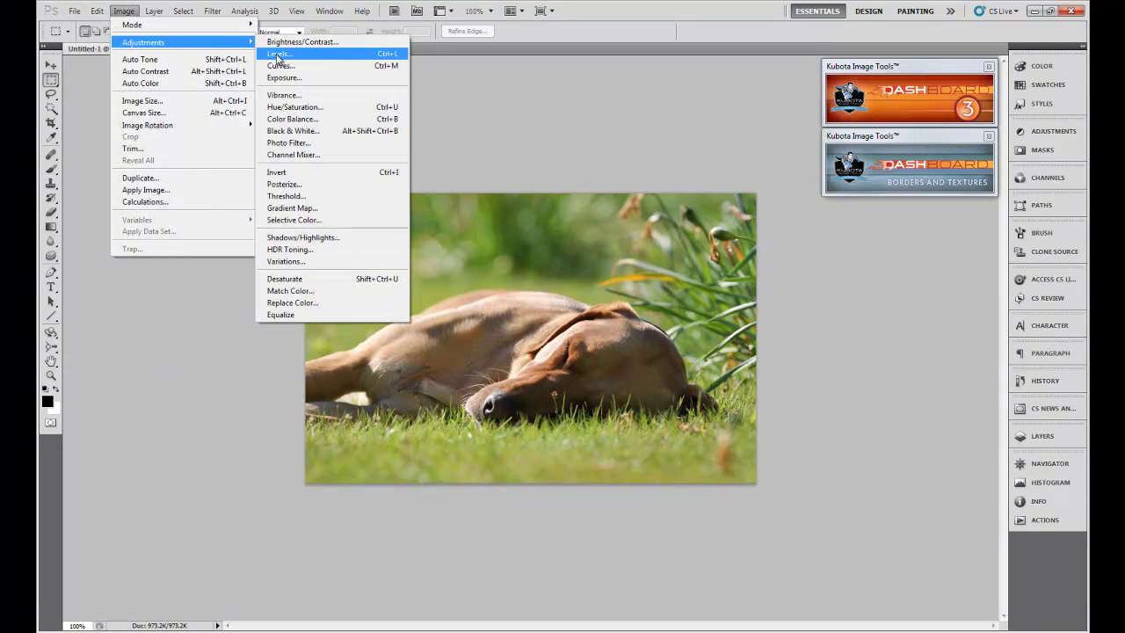
click(278, 55)
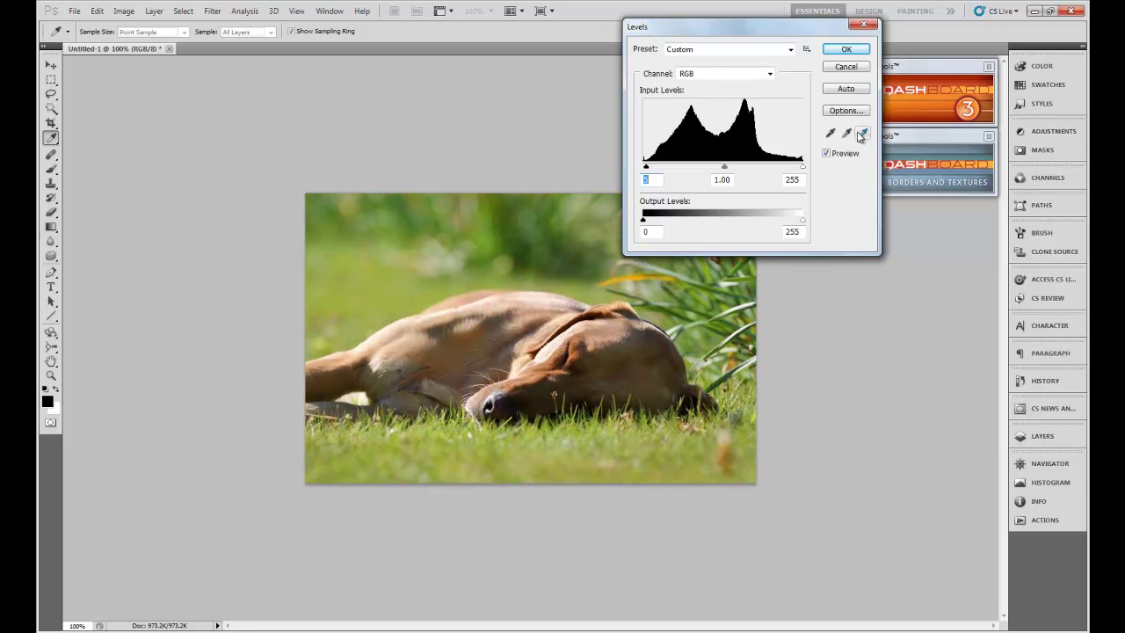
click(849, 50)
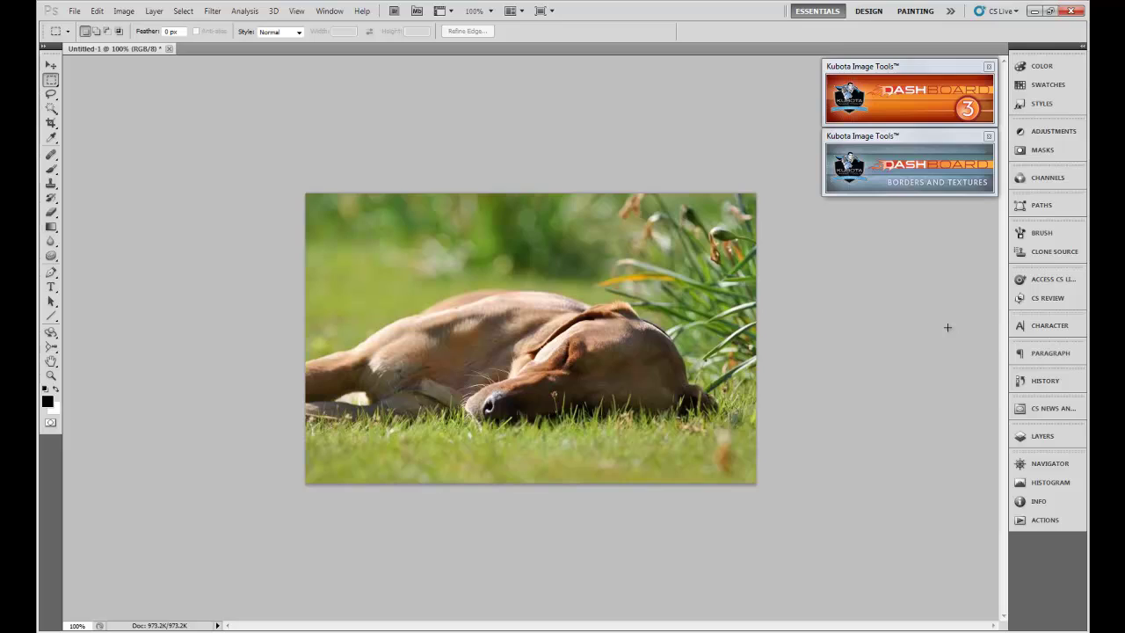